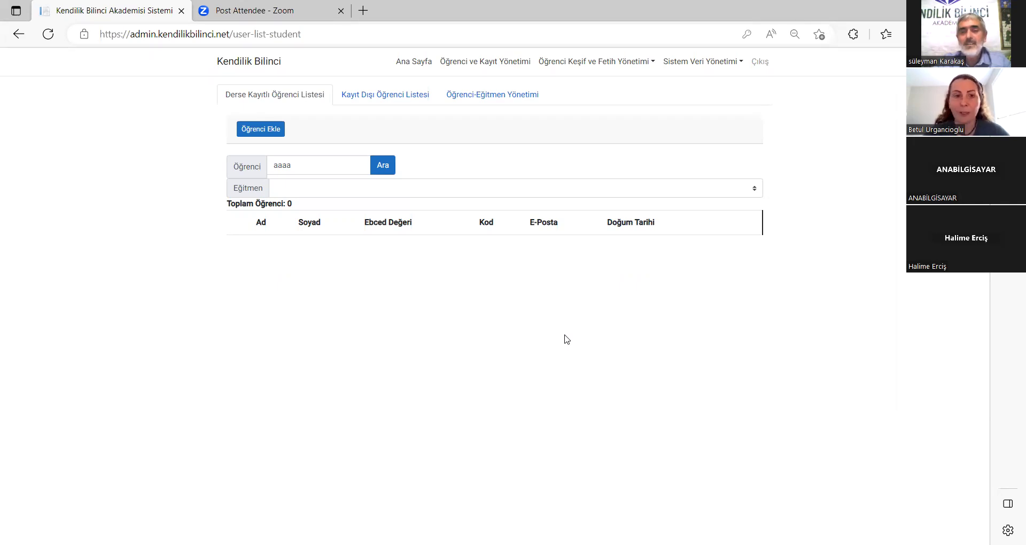
Open the Yeni Öğrenci Ekle form and clear the trial text from the Ad field.
click(263, 135)
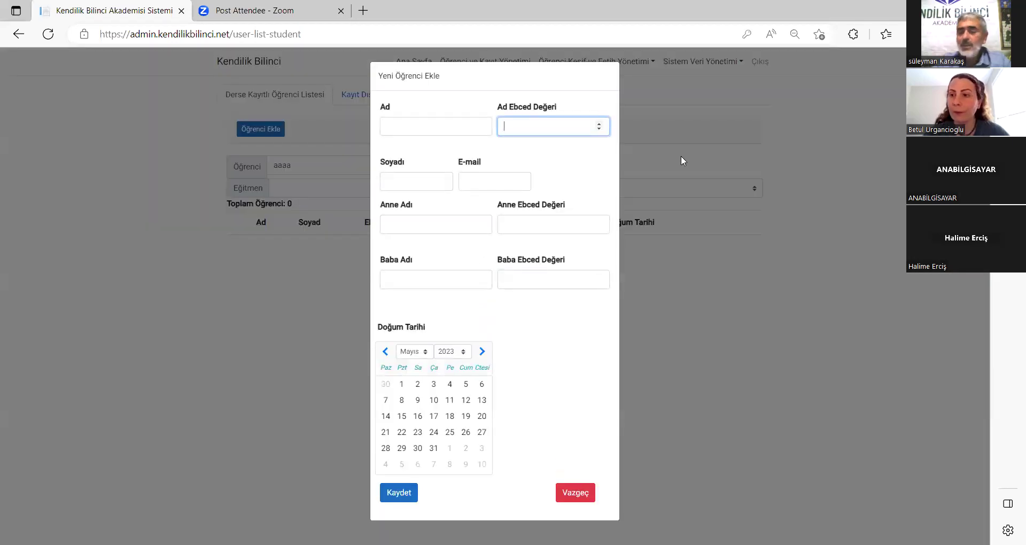
click(447, 128)
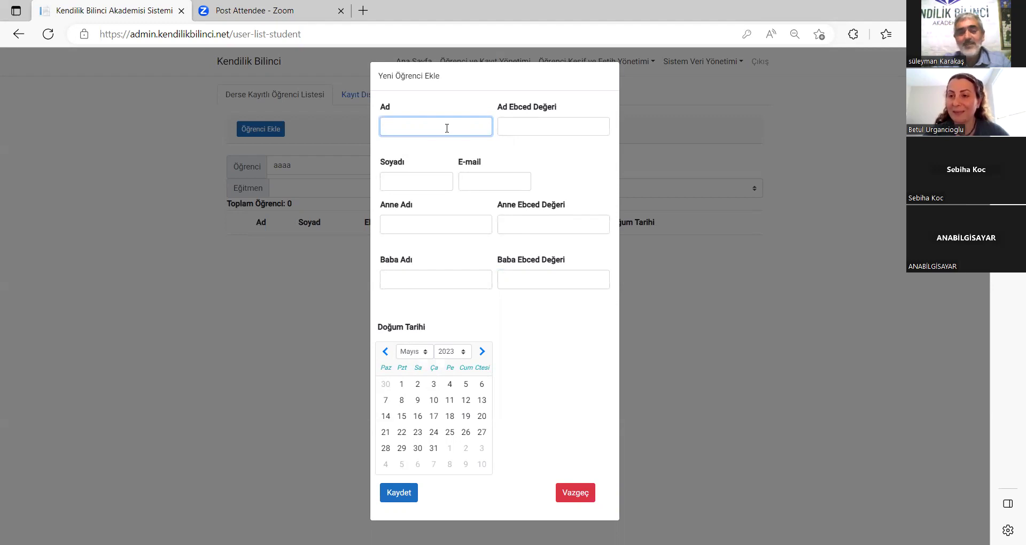
text(Sebiha)
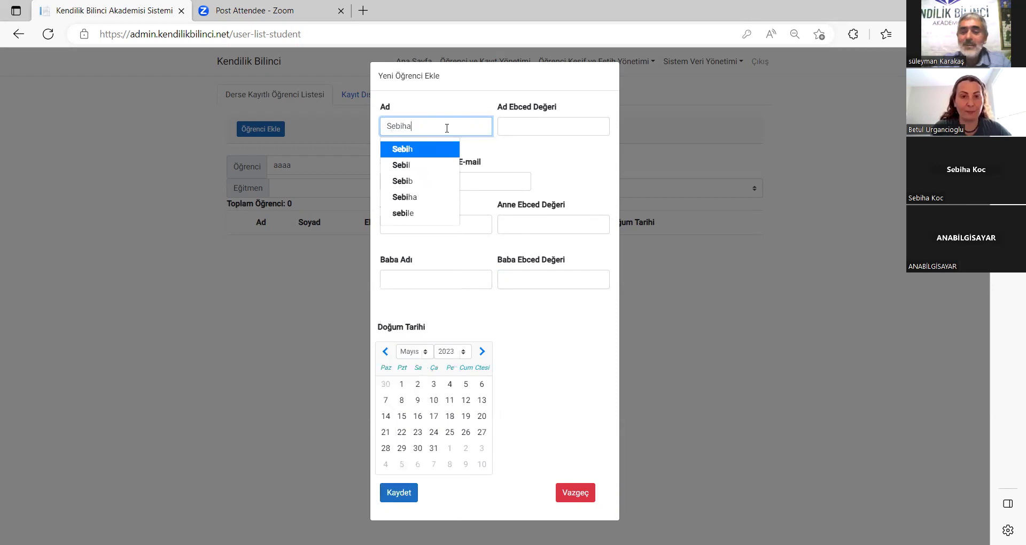
key(BackSpace)
key(BackSpace)
key(BackSpace)
key(BackSpace)
key(BackSpace)
key(BackSpace)
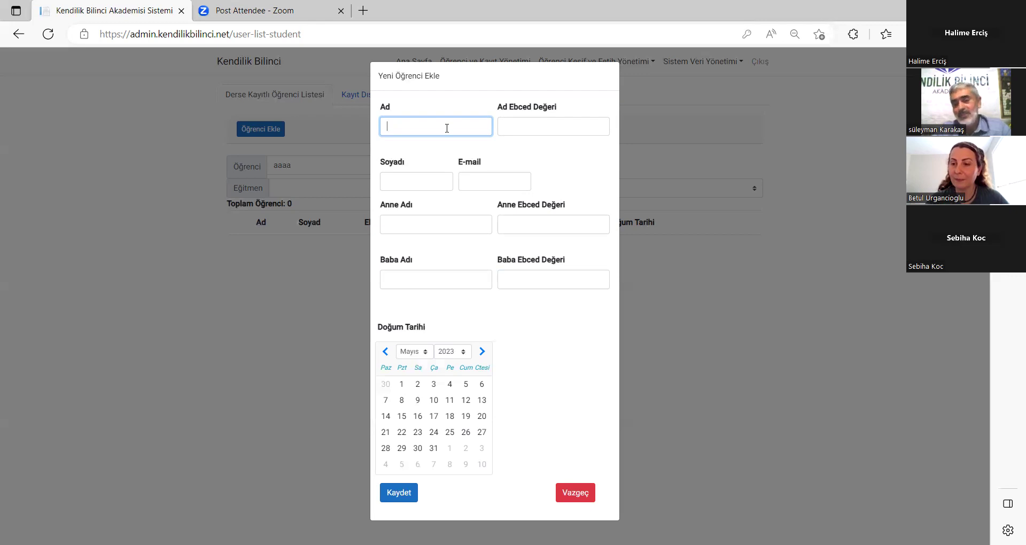
Enter the student's first name in Ad so Ad Ebced Değeri calculates to 159.
text(H)
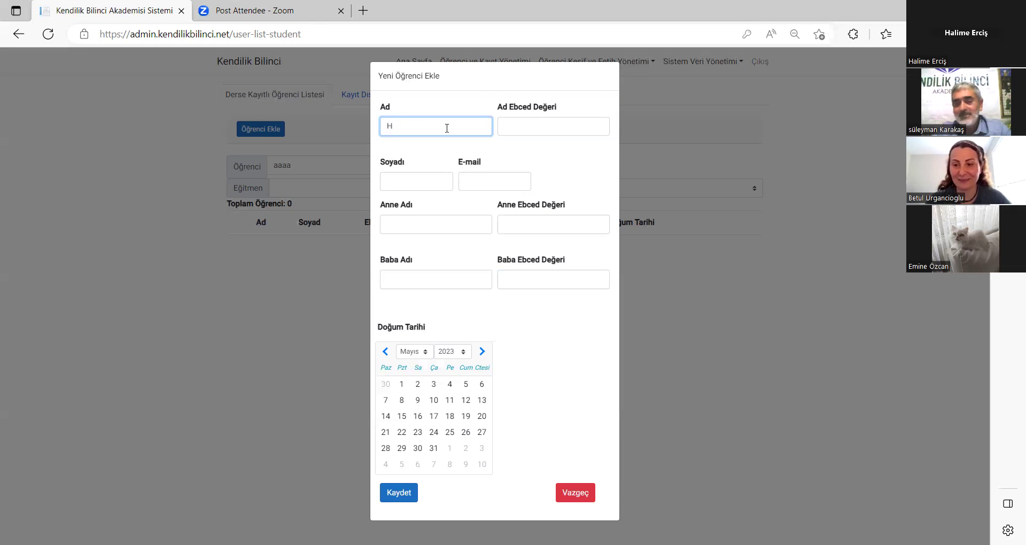
key(BackSpace)
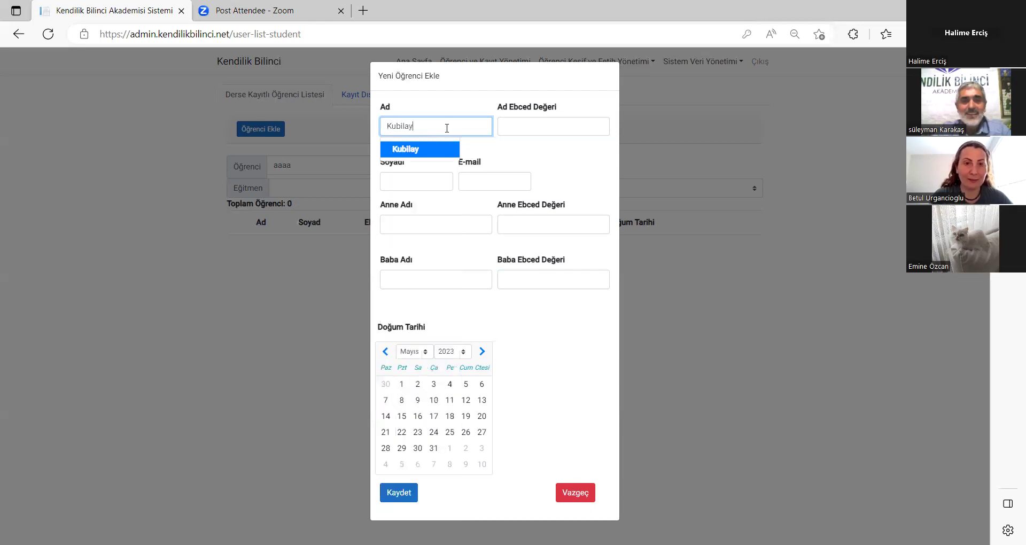
click(435, 148)
click(543, 156)
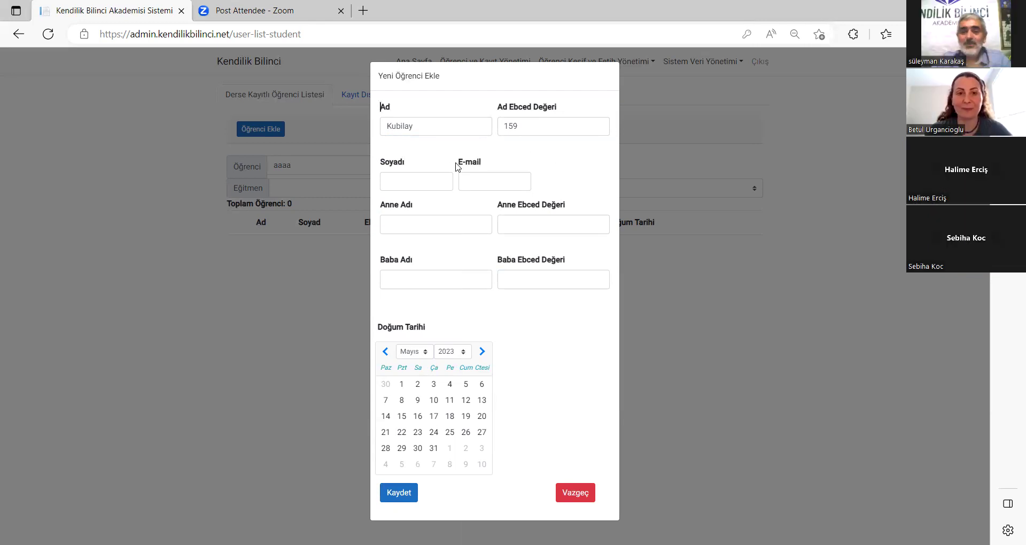
Enter the student's surname in Soyadı, corrected to Turkish spelling, past the autofill suggestions.
click(438, 175)
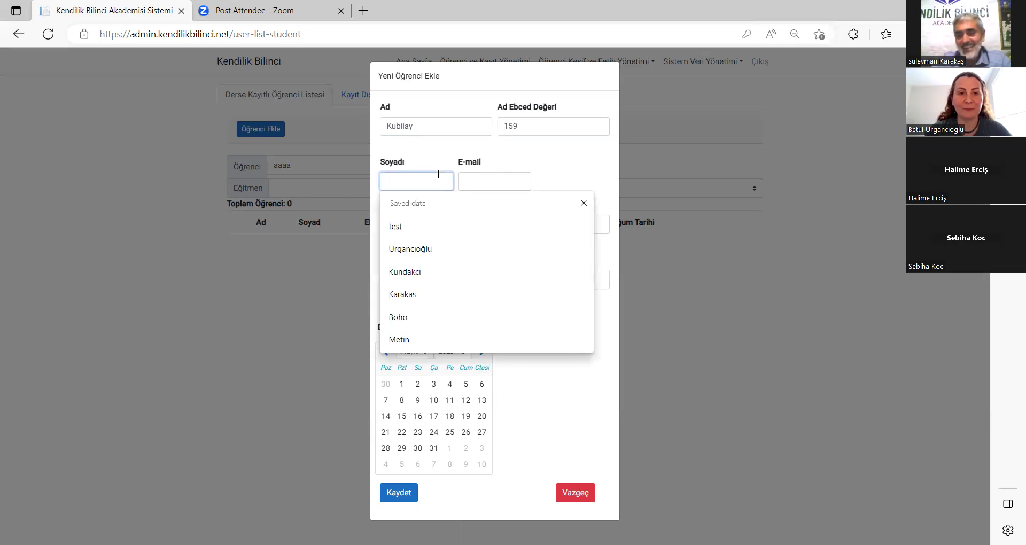
click(543, 164)
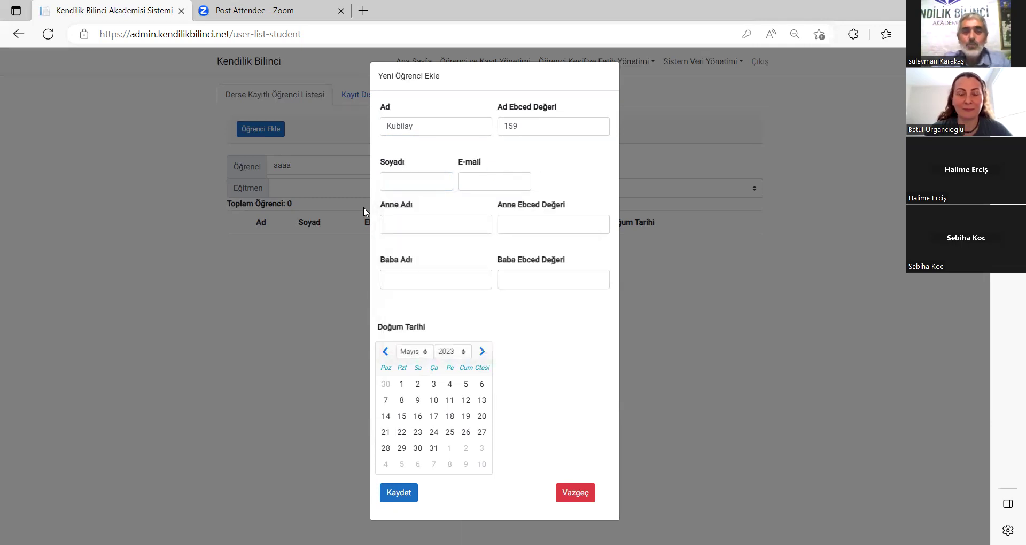
click(406, 175)
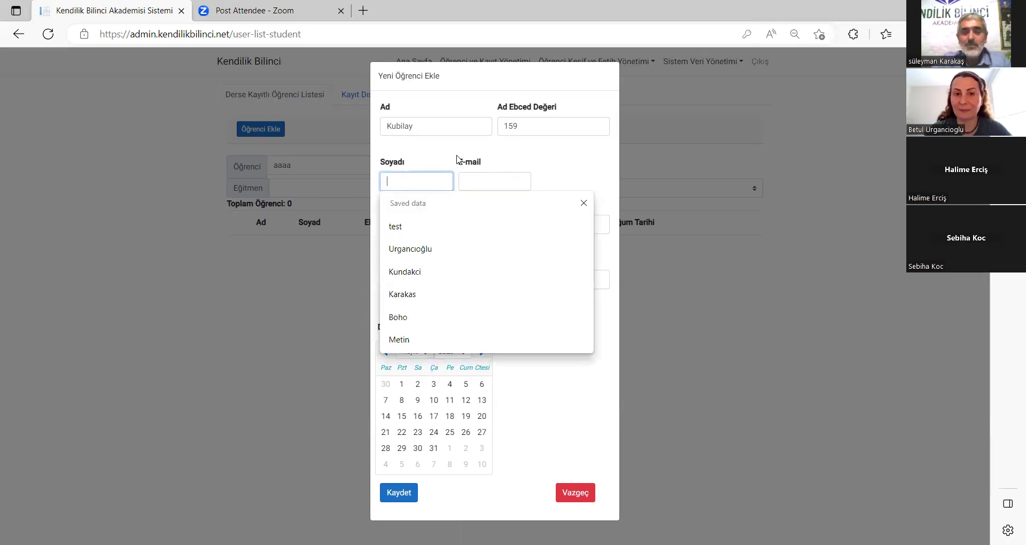
click(517, 157)
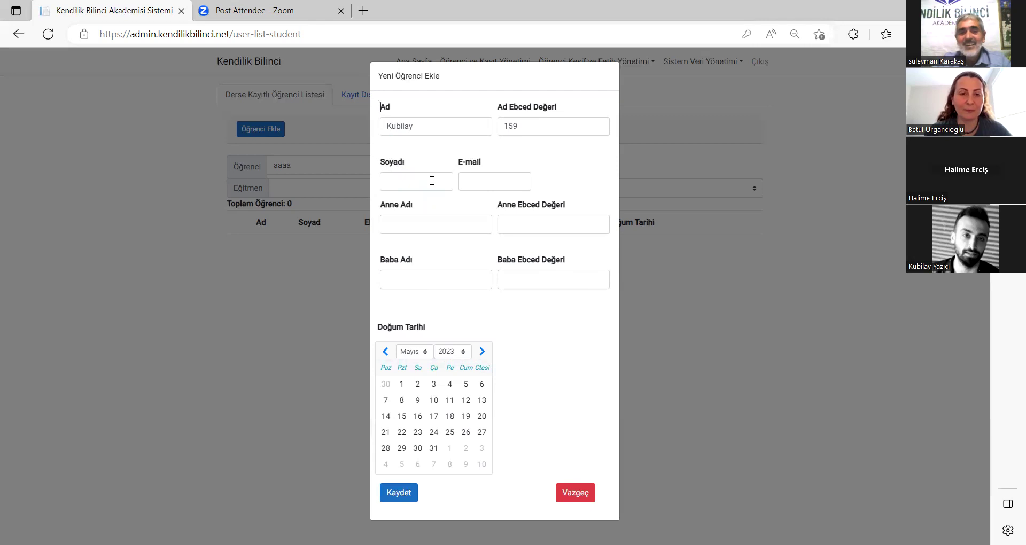
click(432, 180)
click(546, 159)
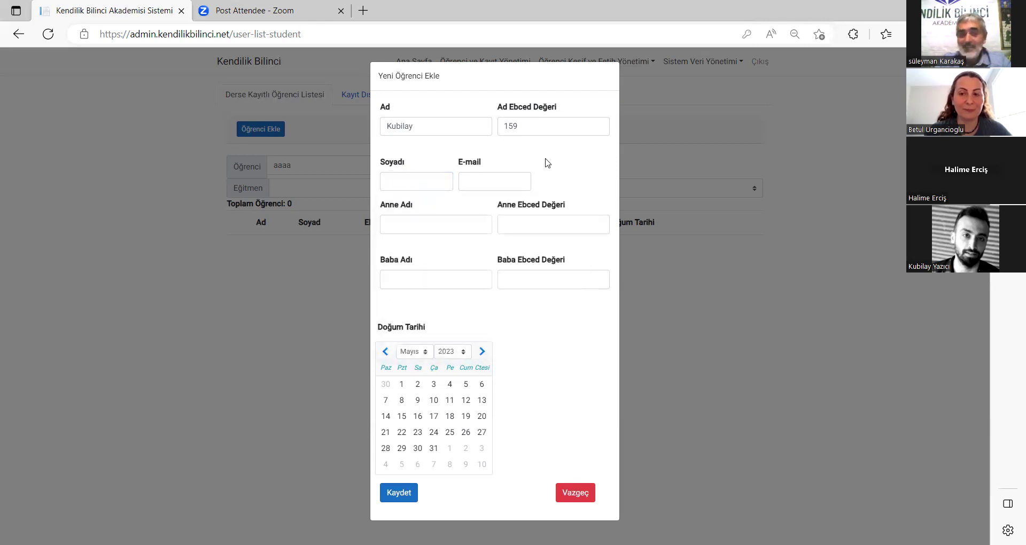
click(409, 186)
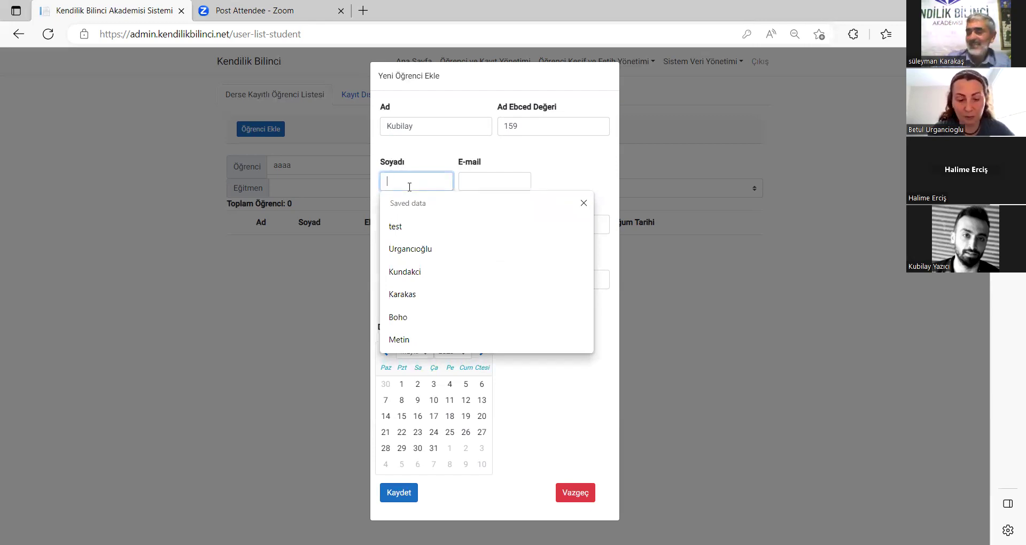
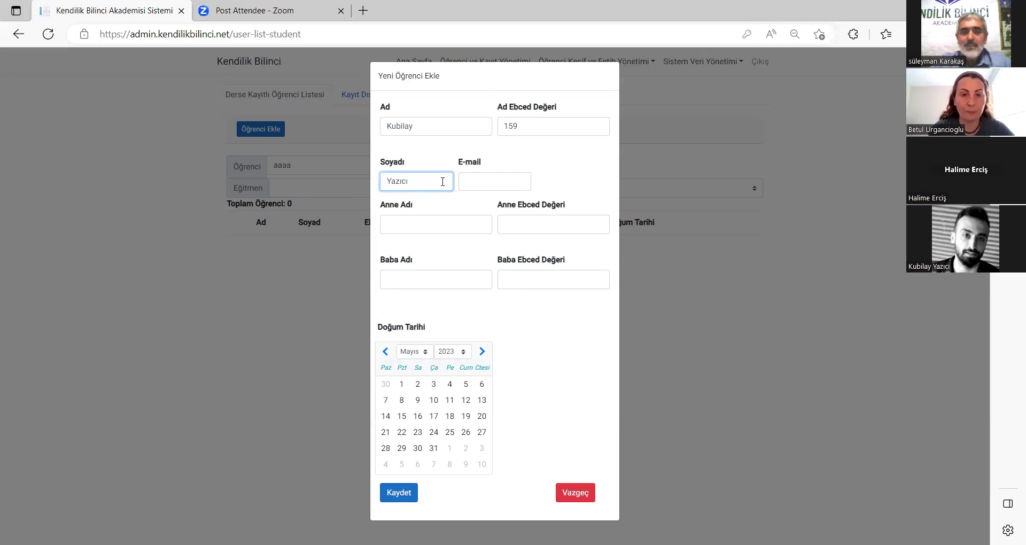
click(482, 183)
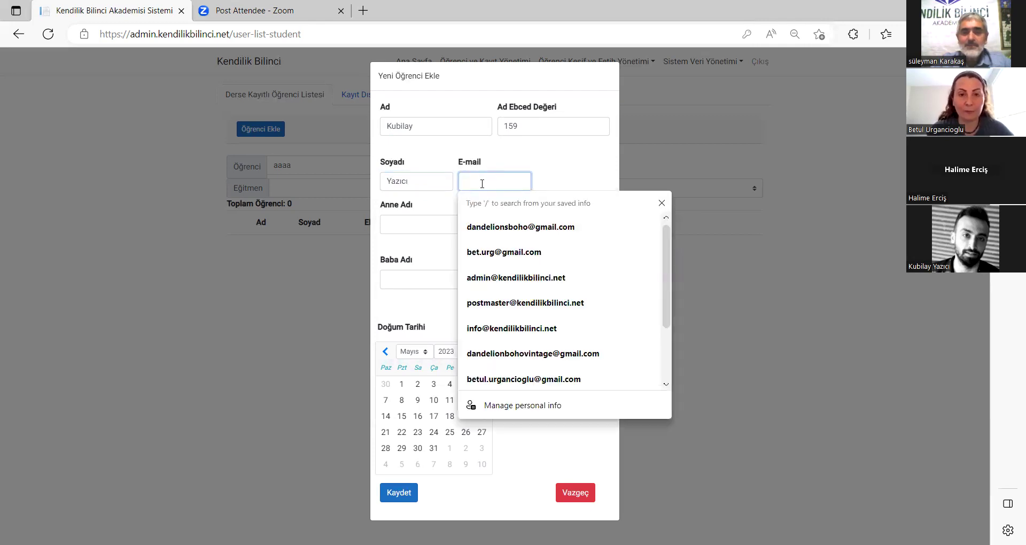
Fill in the student's e-mail address.
text(kubıla)
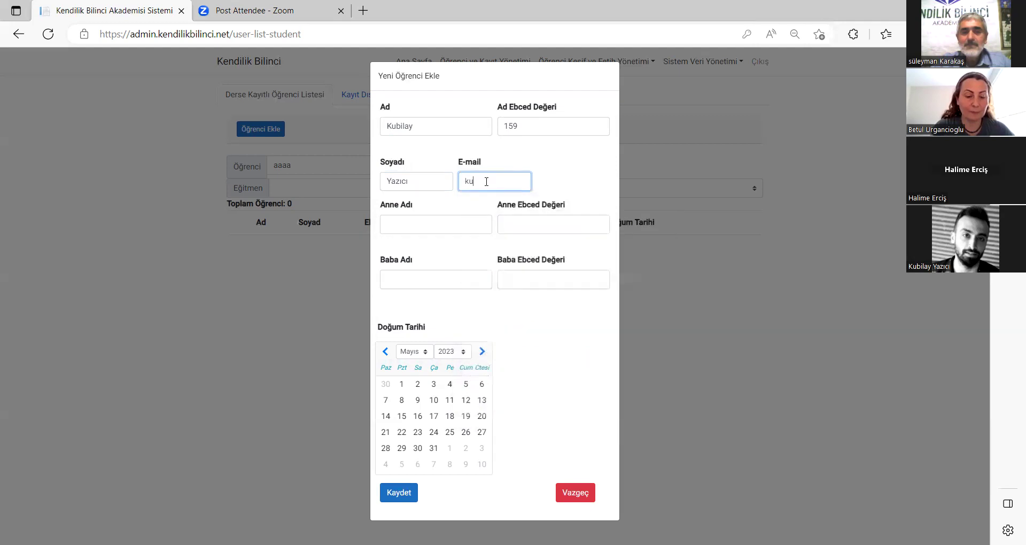
key(BackSpace)
key(BackSpace)
key(BackSpace)
key(BackSpace)
key(BackSpace)
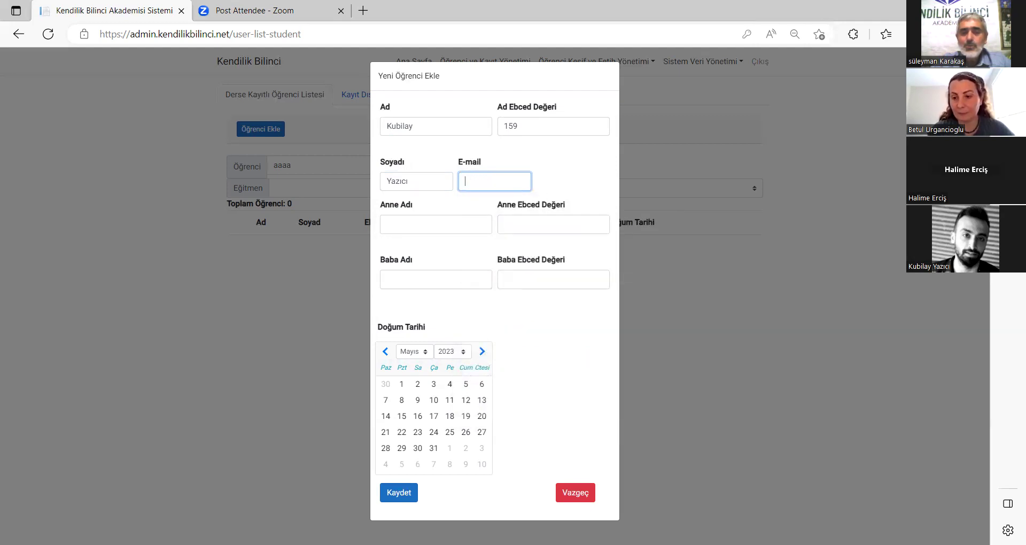
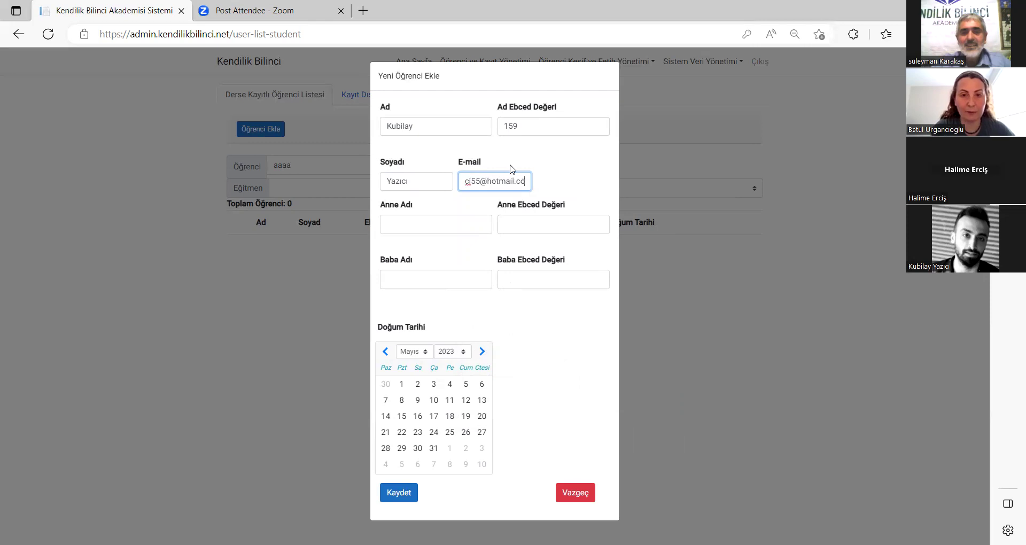
Choose the mother's name from the suggestions and set Anne Ebced Değeri to 15.
click(485, 225)
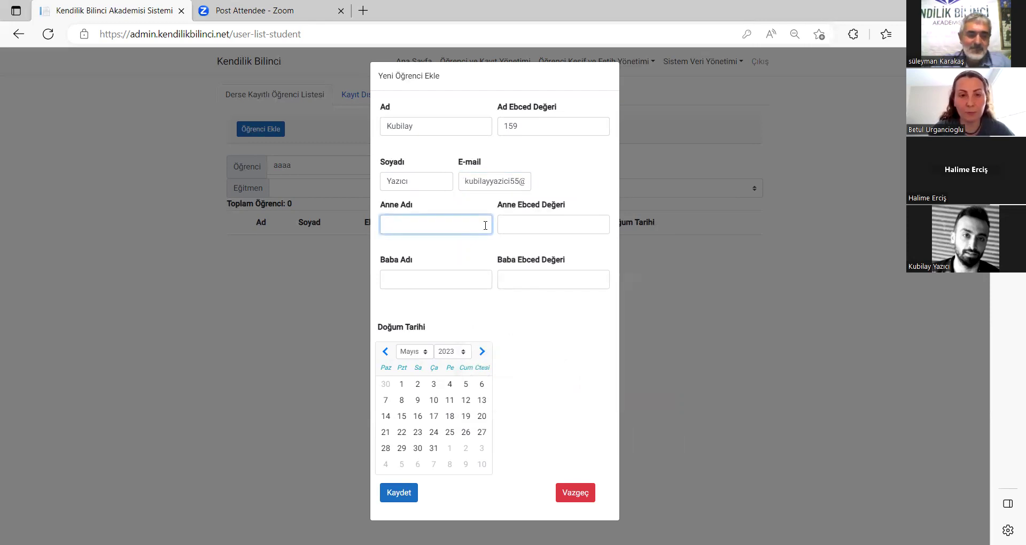
text(Havv)
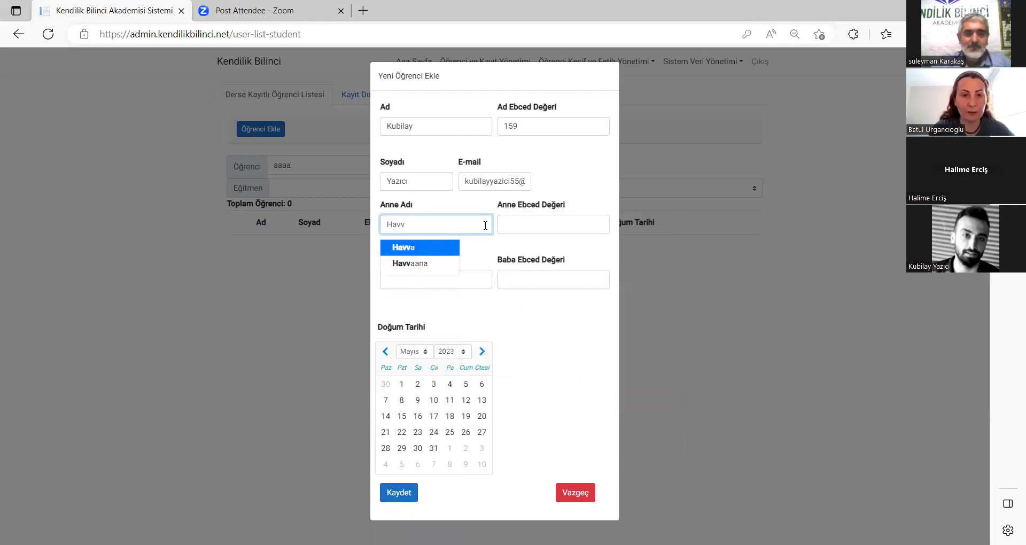
click(423, 255)
key(Tab)
text(15)
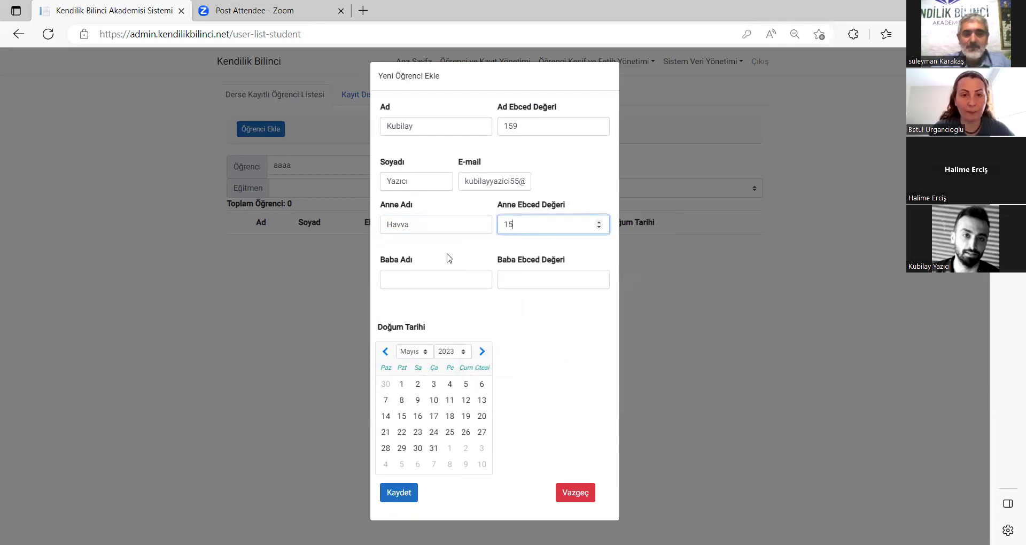
Enter the father's name in Baba Adı from the suggestions, giving Baba Ebced 142.
click(431, 274)
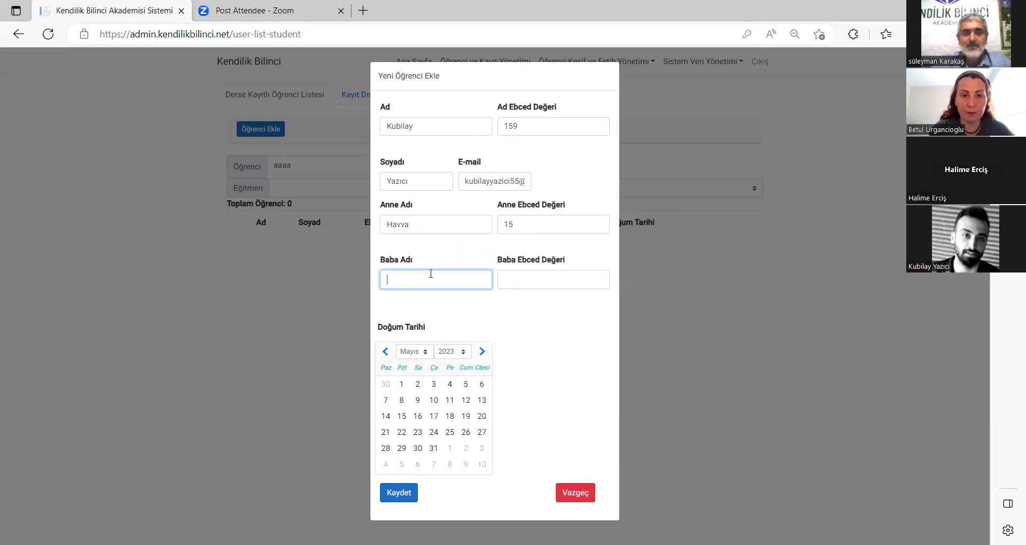
text(Ab)
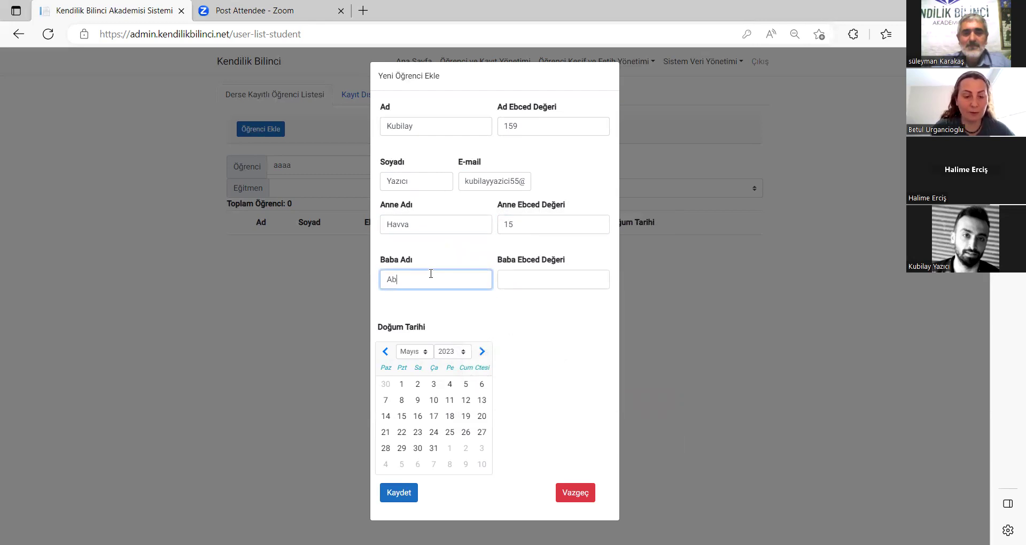
text(dulla)
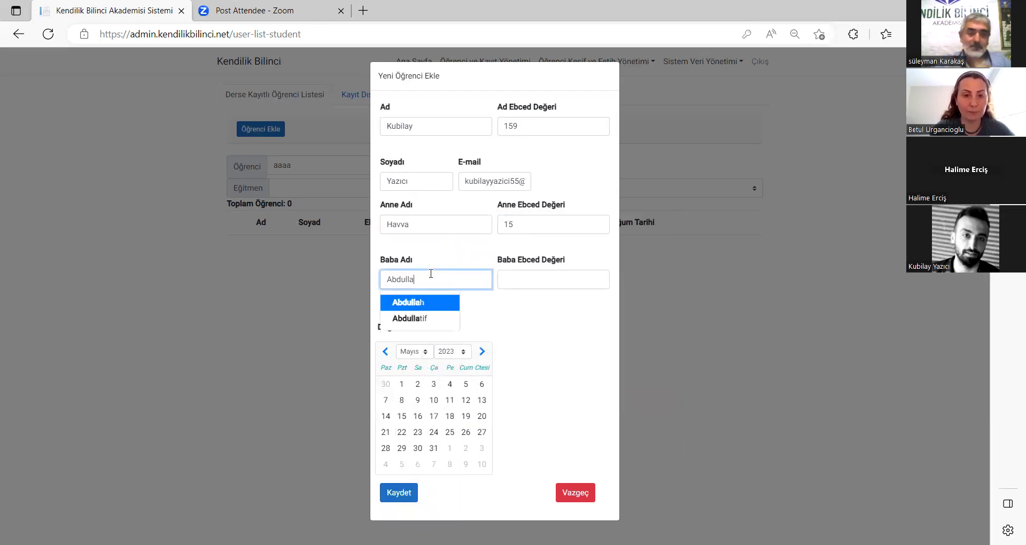
click(425, 303)
click(557, 289)
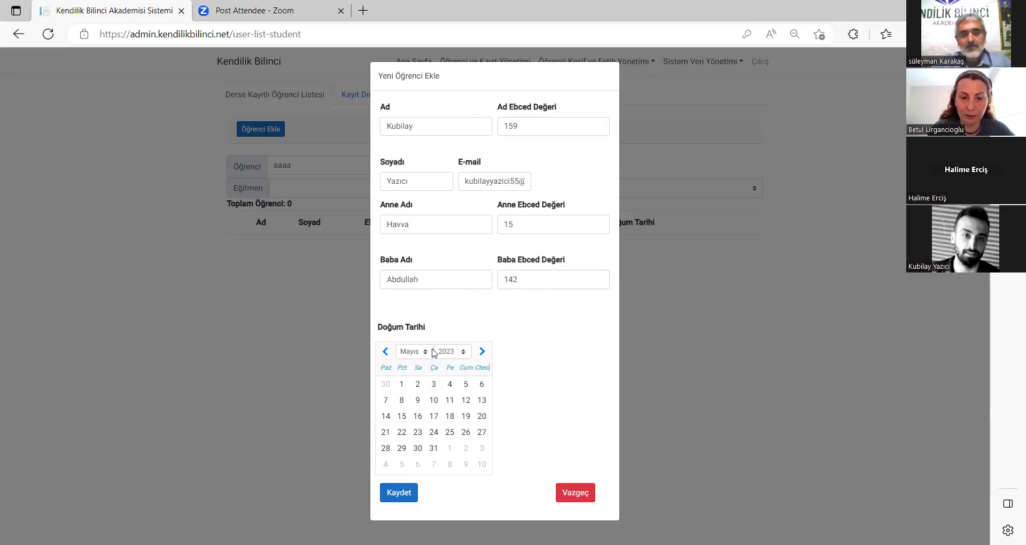
Set Doğum Tarihi to 1 Ekim 1991 and save the new student.
click(463, 352)
drag(468, 505, 471, 468)
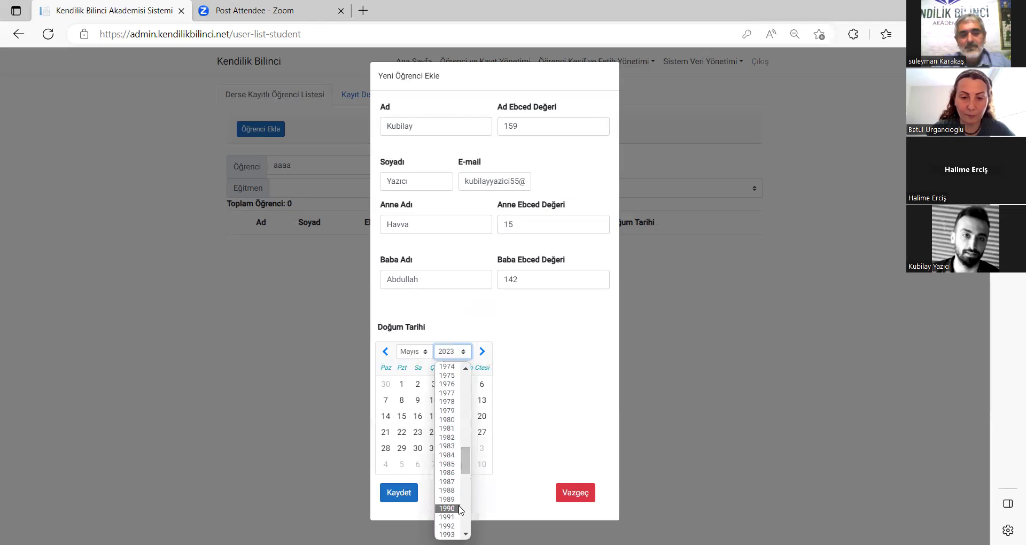
click(418, 357)
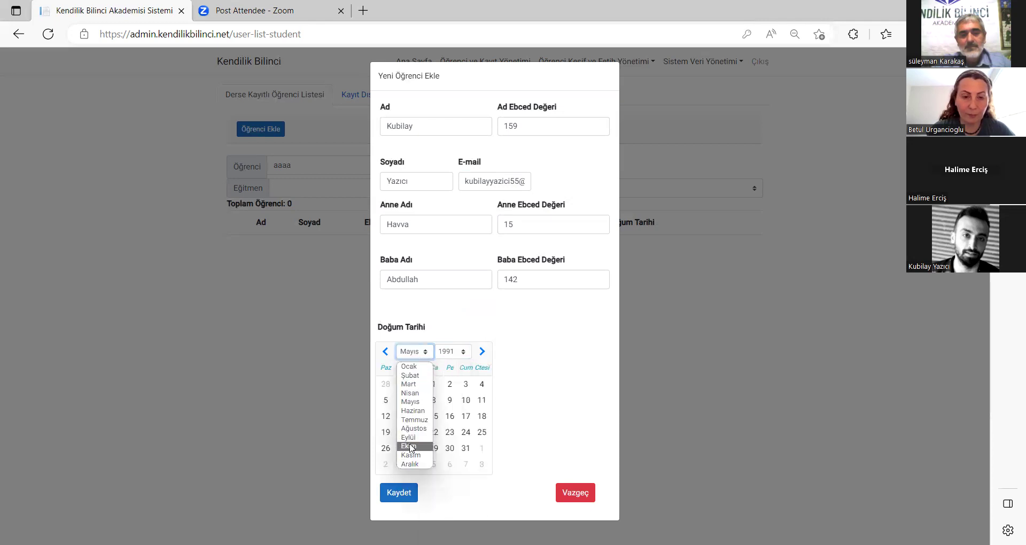
click(415, 448)
click(418, 384)
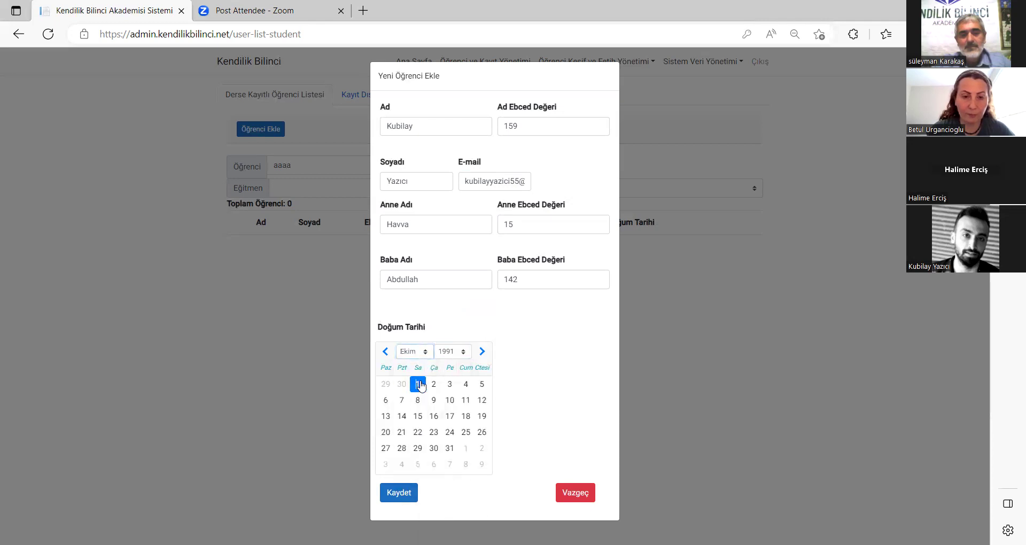
click(398, 494)
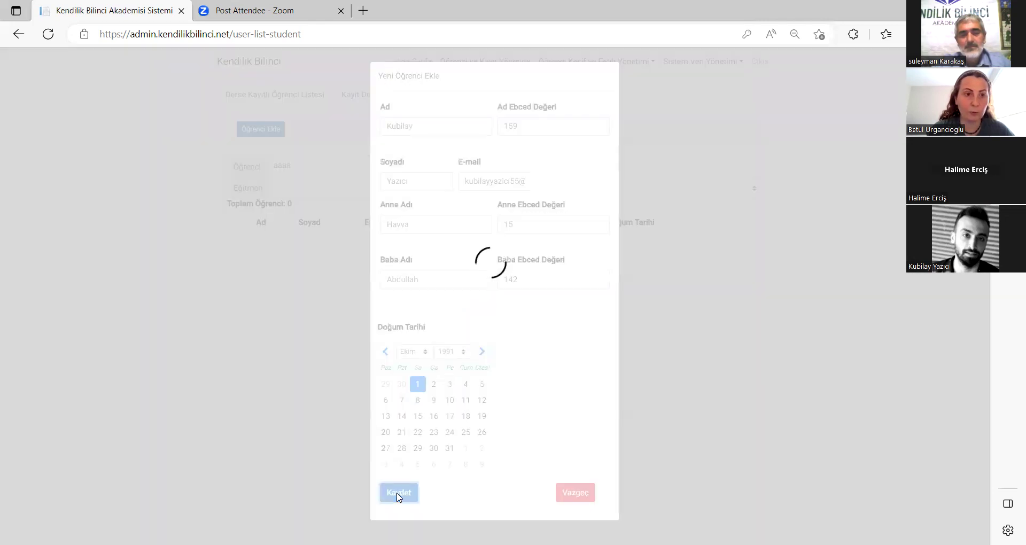
double_click(271, 164)
text(kubila)
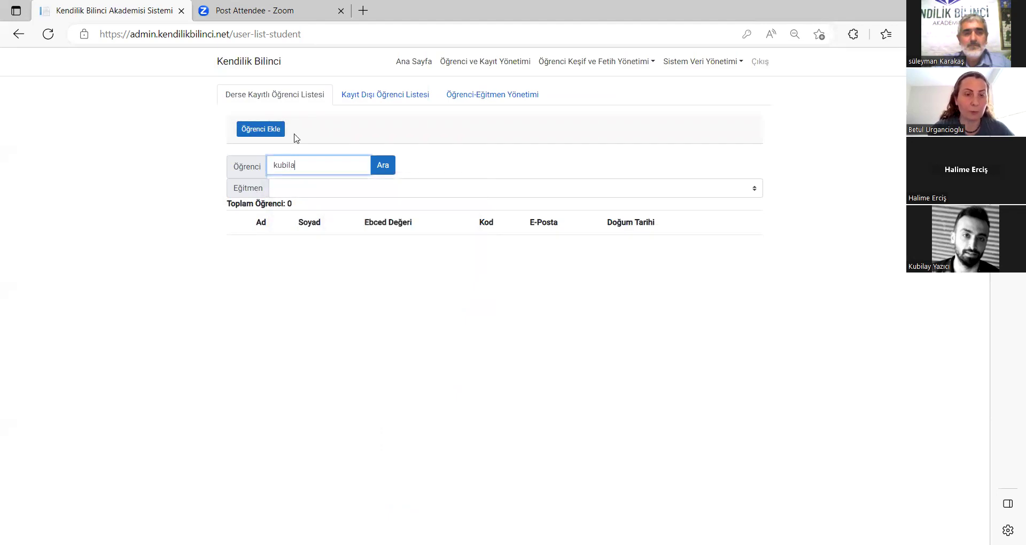
click(383, 177)
double_click(368, 166)
key(BackSpace)
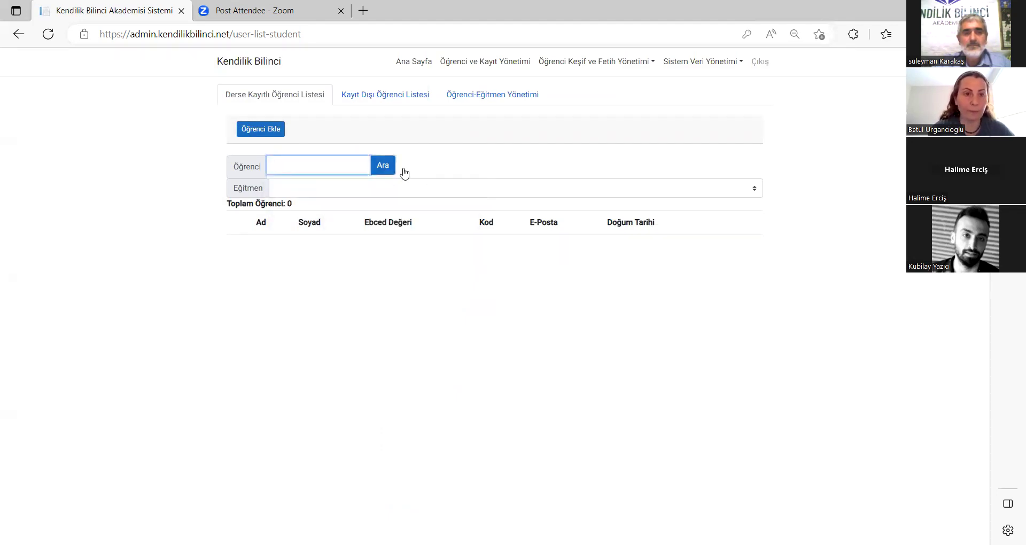
click(393, 168)
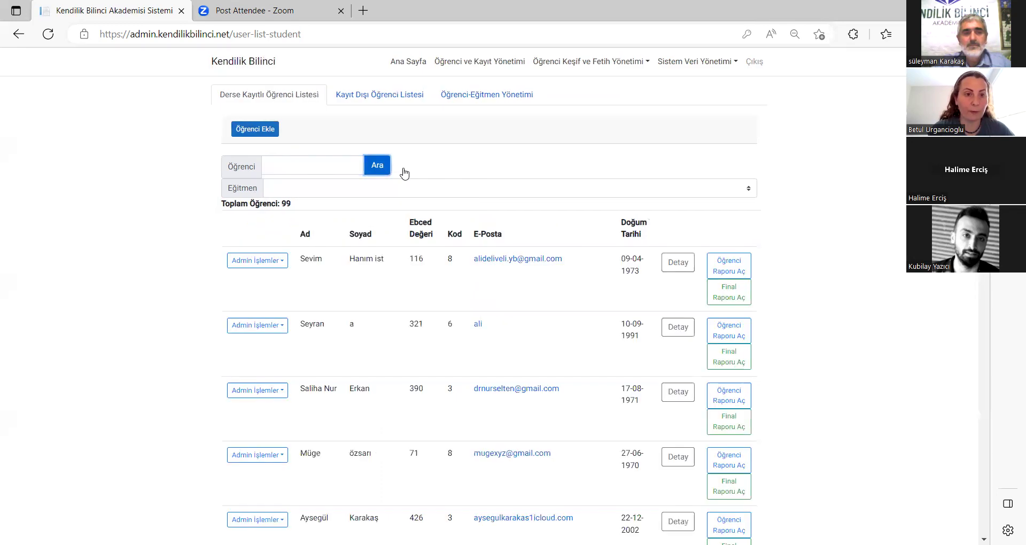
click(367, 101)
click(254, 144)
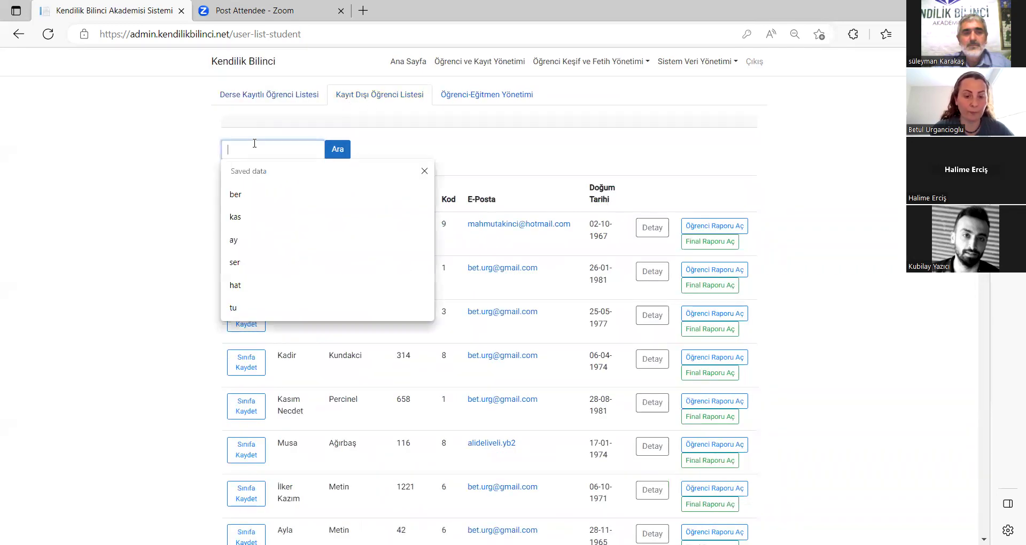
text(kubi)
click(331, 156)
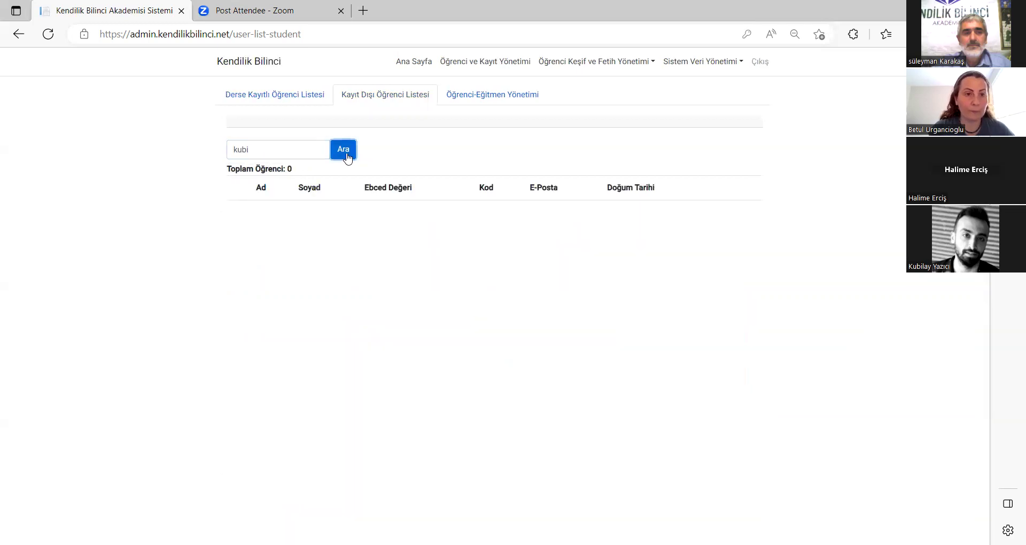
double_click(289, 149)
key(BackSpace)
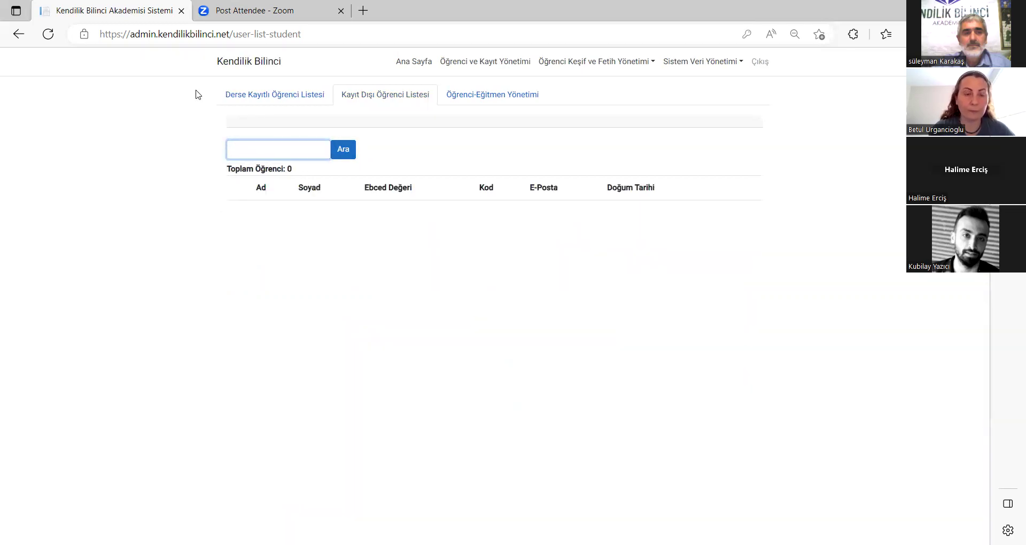
click(274, 95)
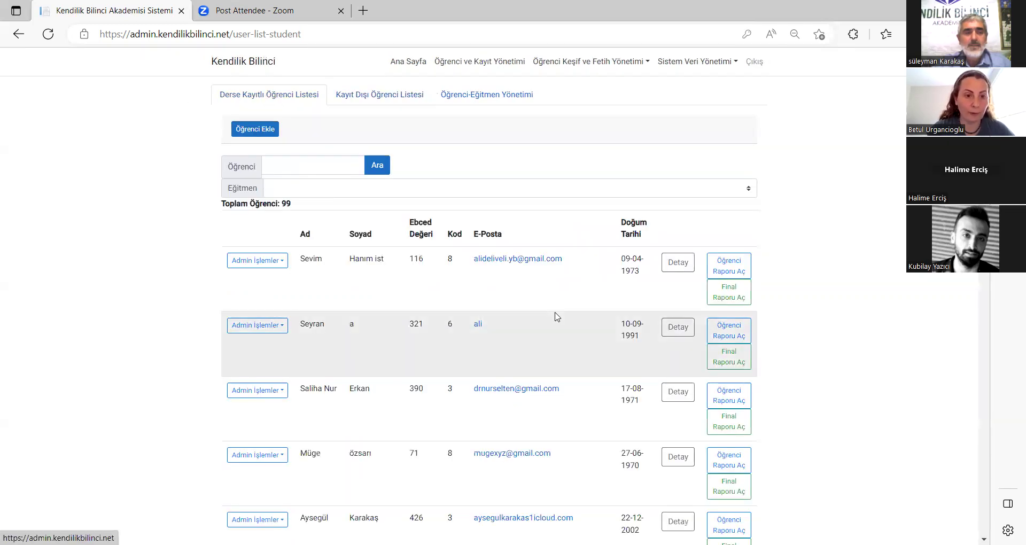
scroll(556, 316, down, 7)
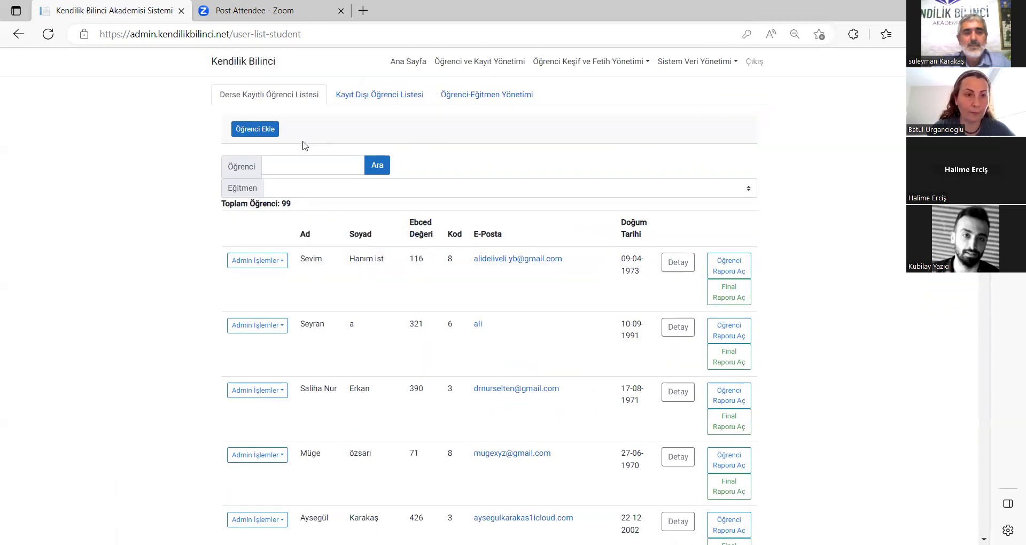
click(298, 167)
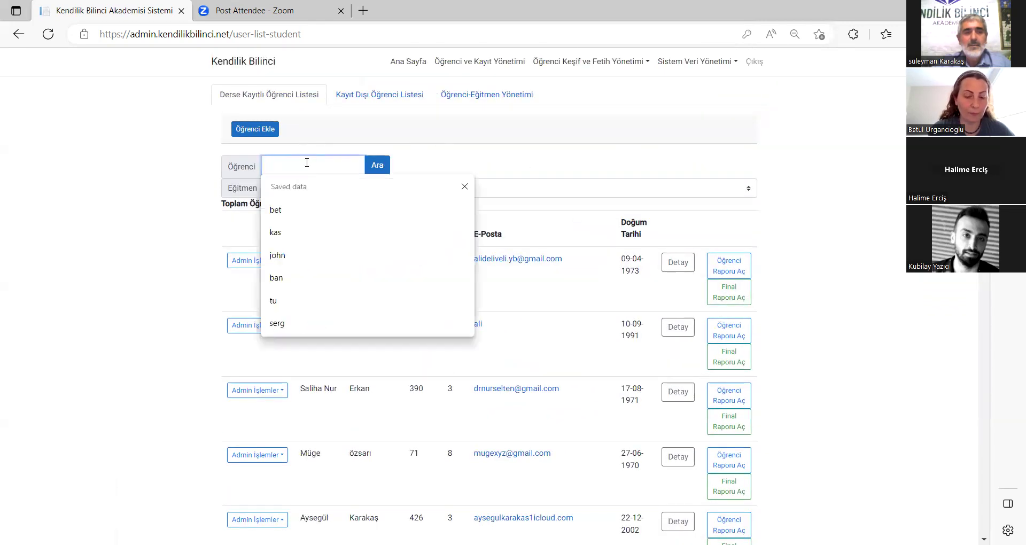
text(kub)
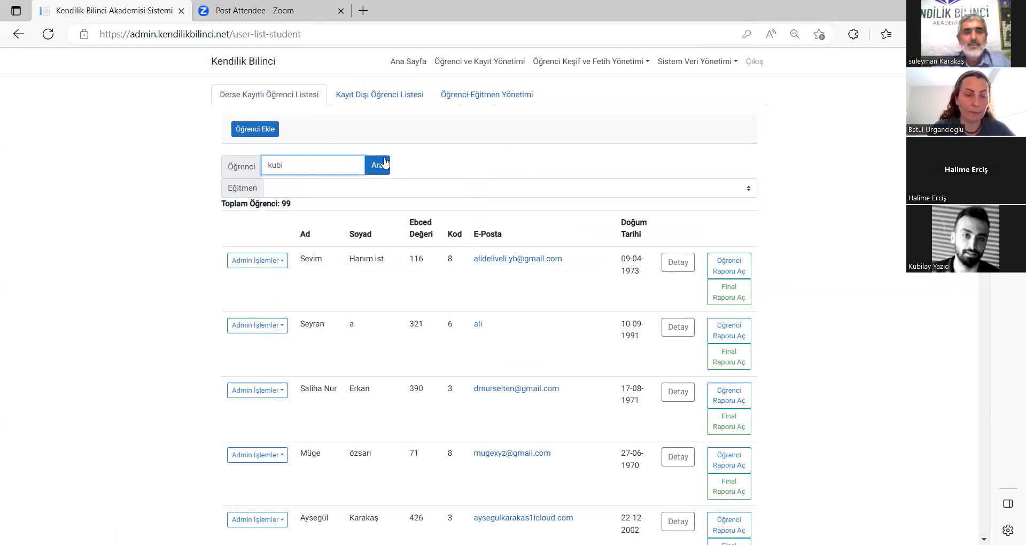
click(374, 166)
double_click(276, 164)
key(BackSpace)
Reload the site, sign back in, and open Öğrenci ve Kayıt Yönetimi showing 100 students.
click(139, 35)
key(Return)
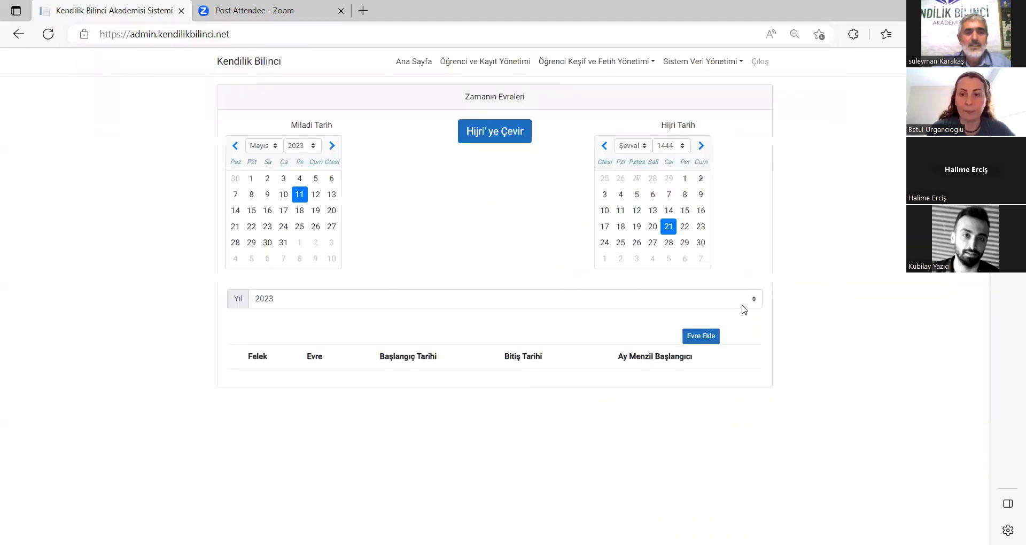
click(508, 73)
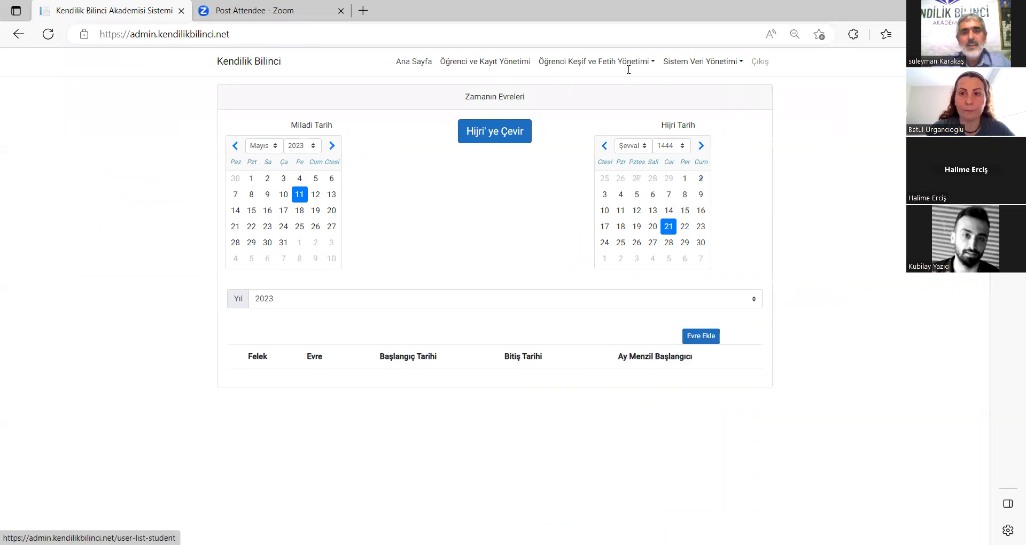
click(715, 254)
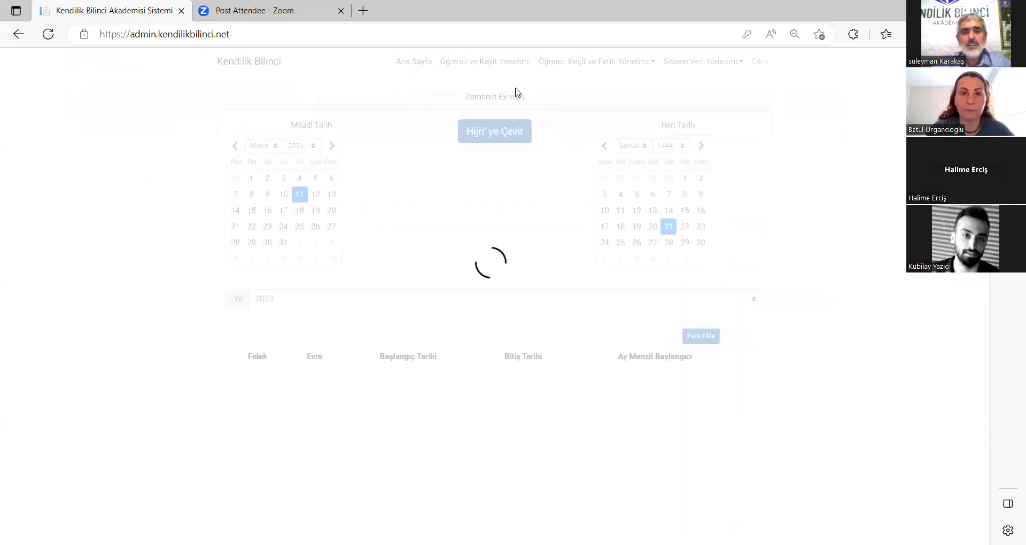
click(471, 98)
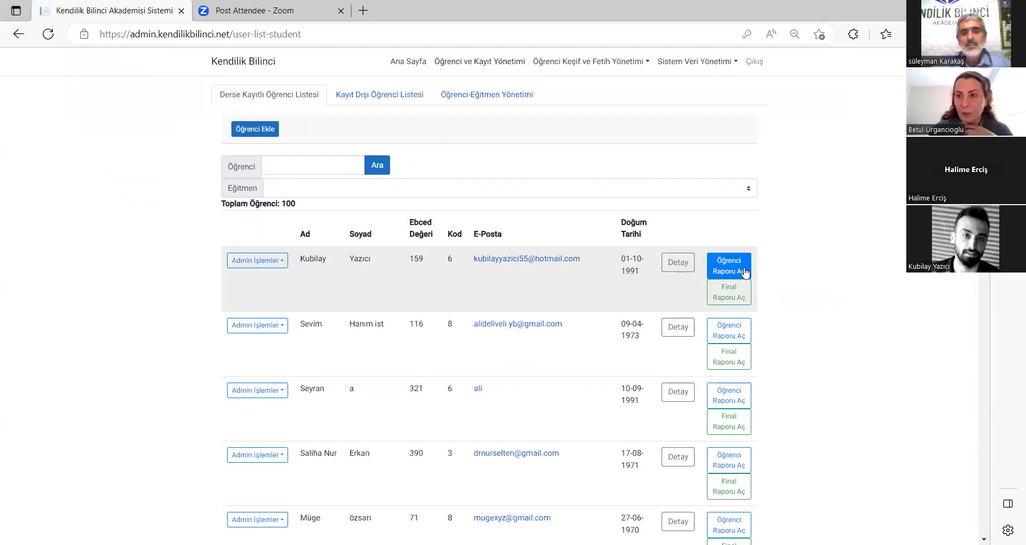
click(745, 272)
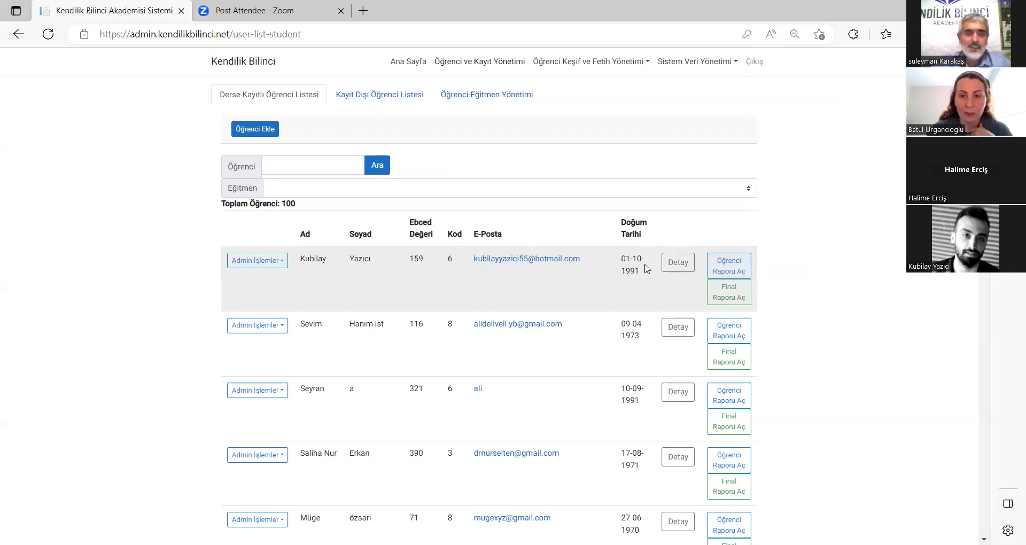
click(730, 267)
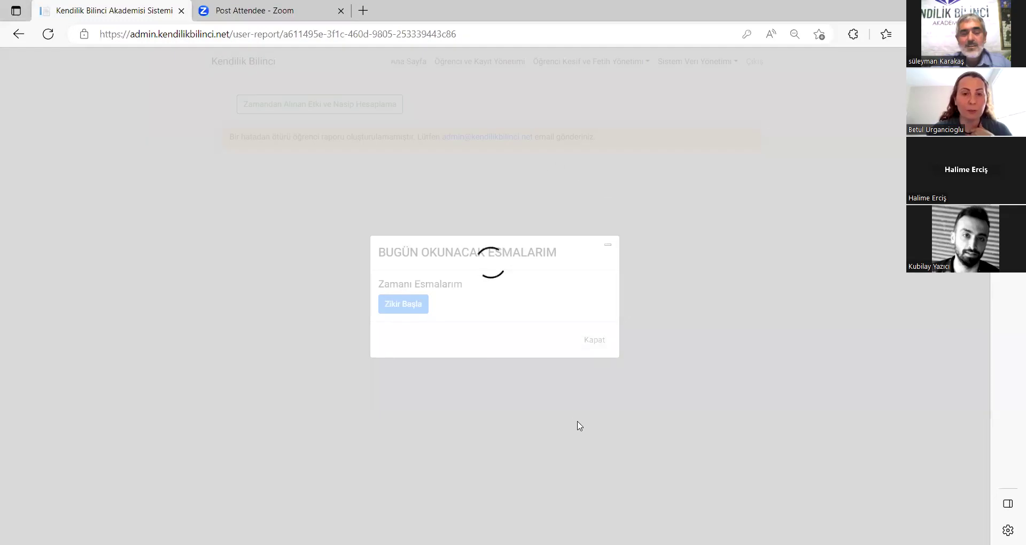